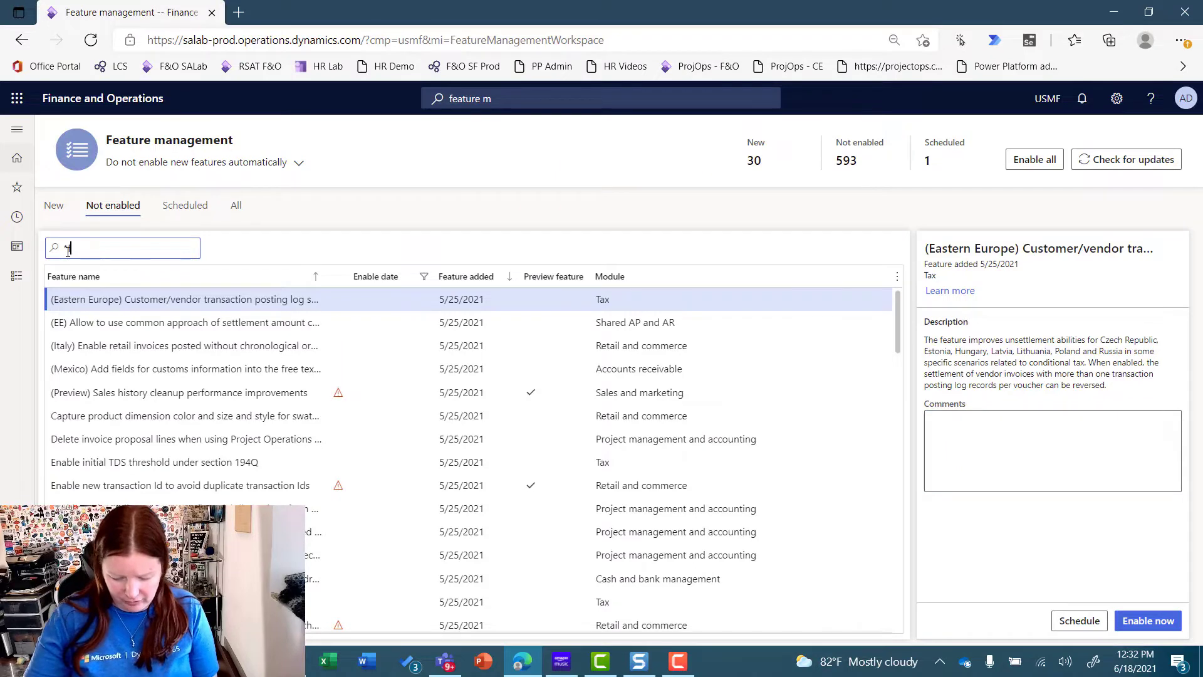
Filter the not-enabled features by *full* and enable the (Preview) Full page apps feature, accepting its preview terms
text(full*)
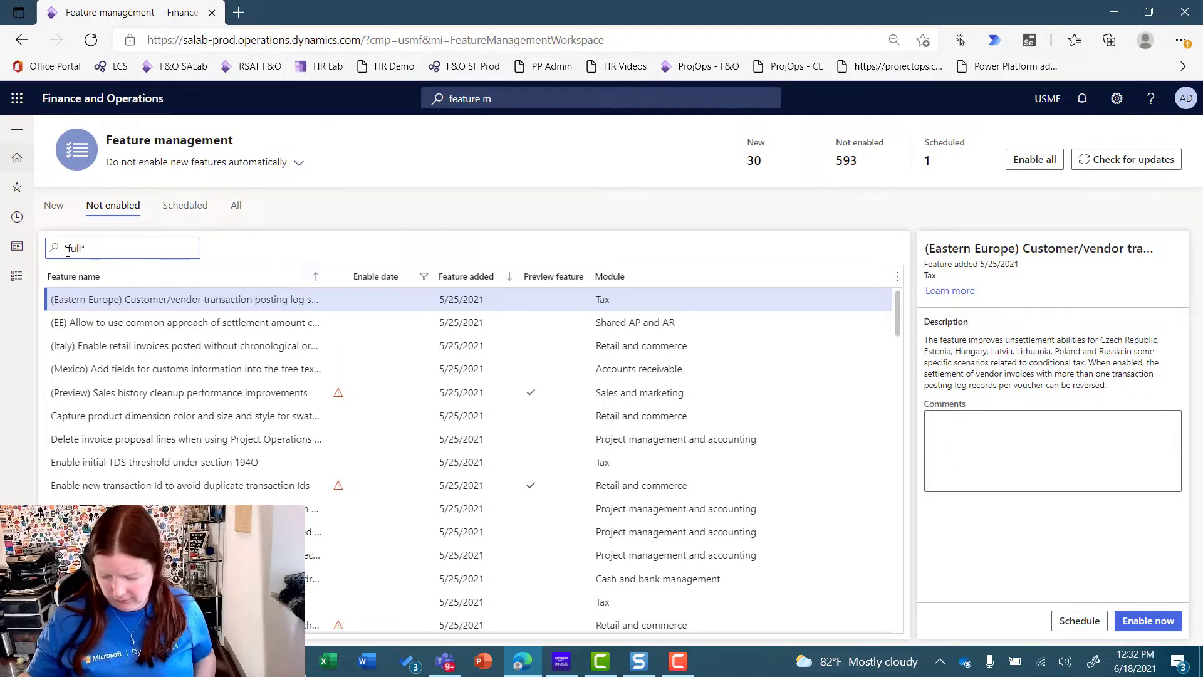
key(Return)
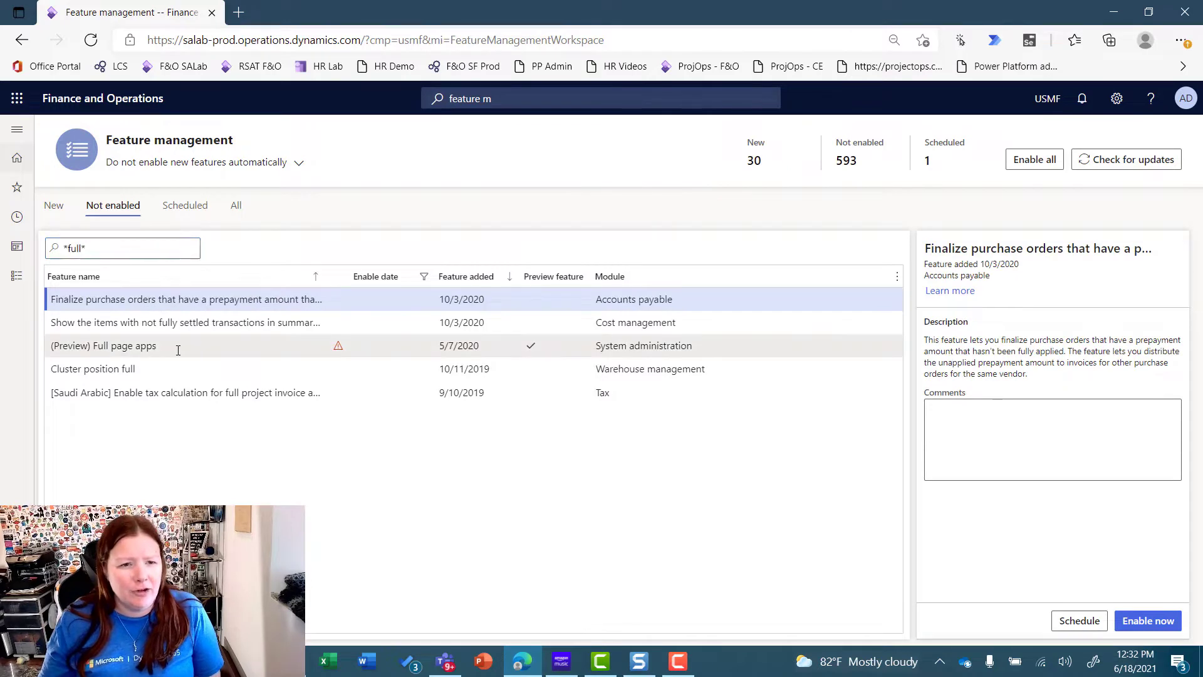
click(93, 352)
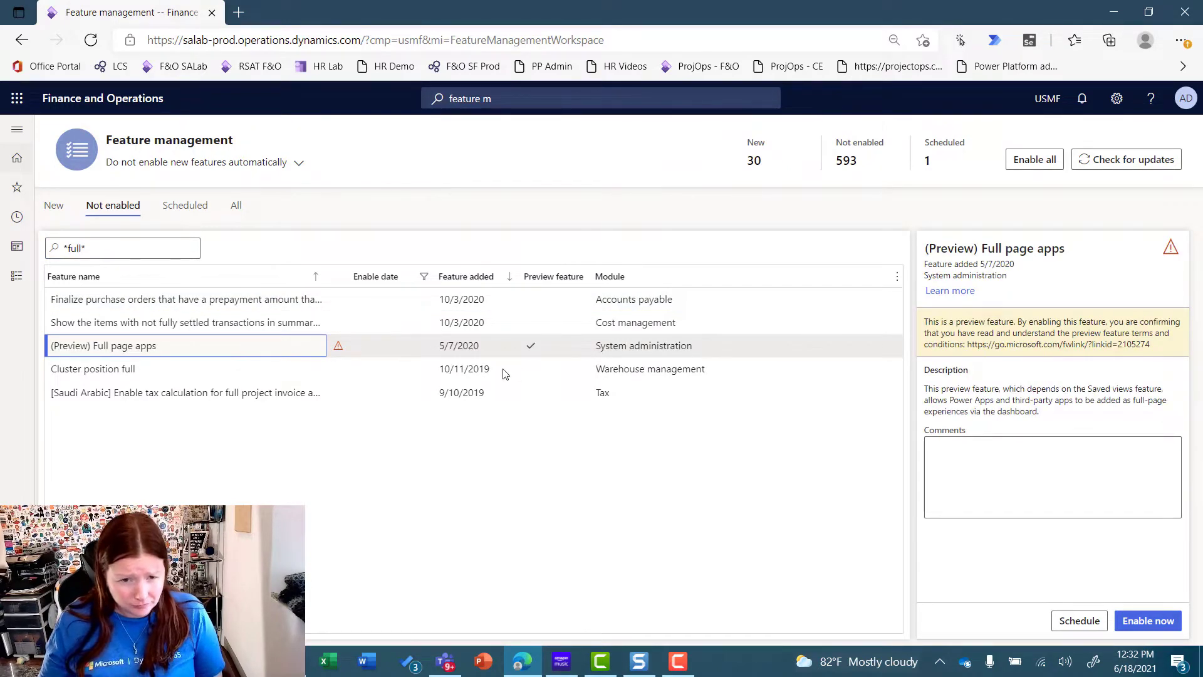
click(1159, 629)
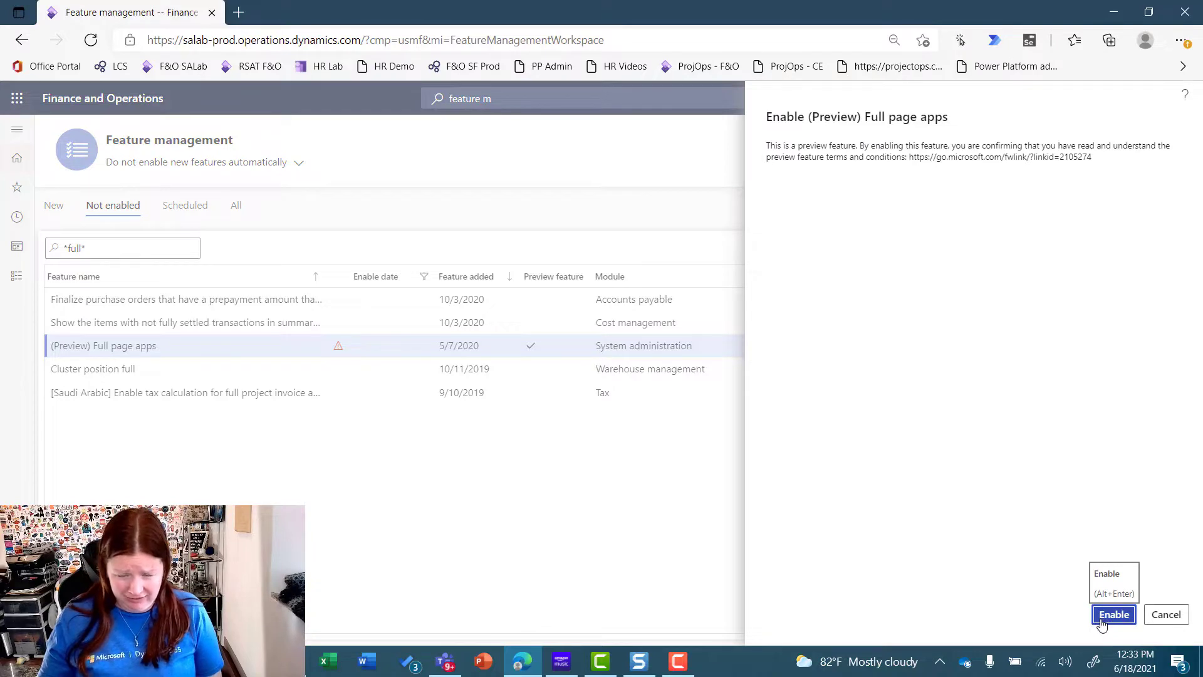
click(1113, 614)
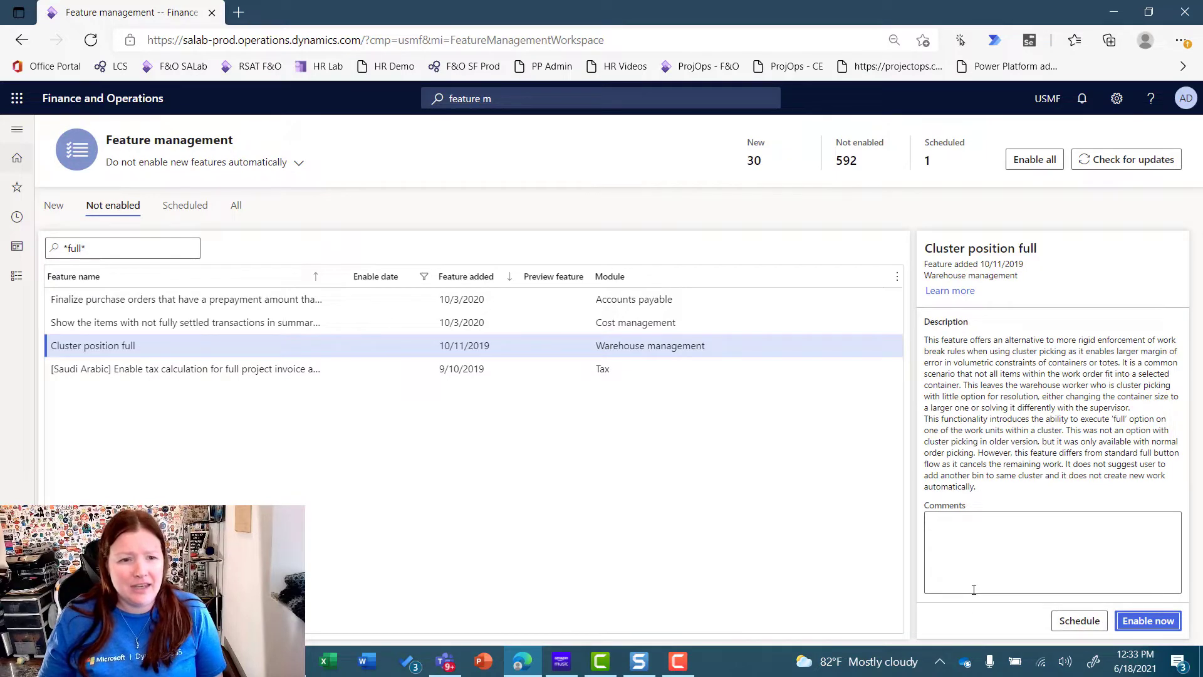
Return to the dashboard and start adding a page of type Website to its workspace tiles
click(88, 102)
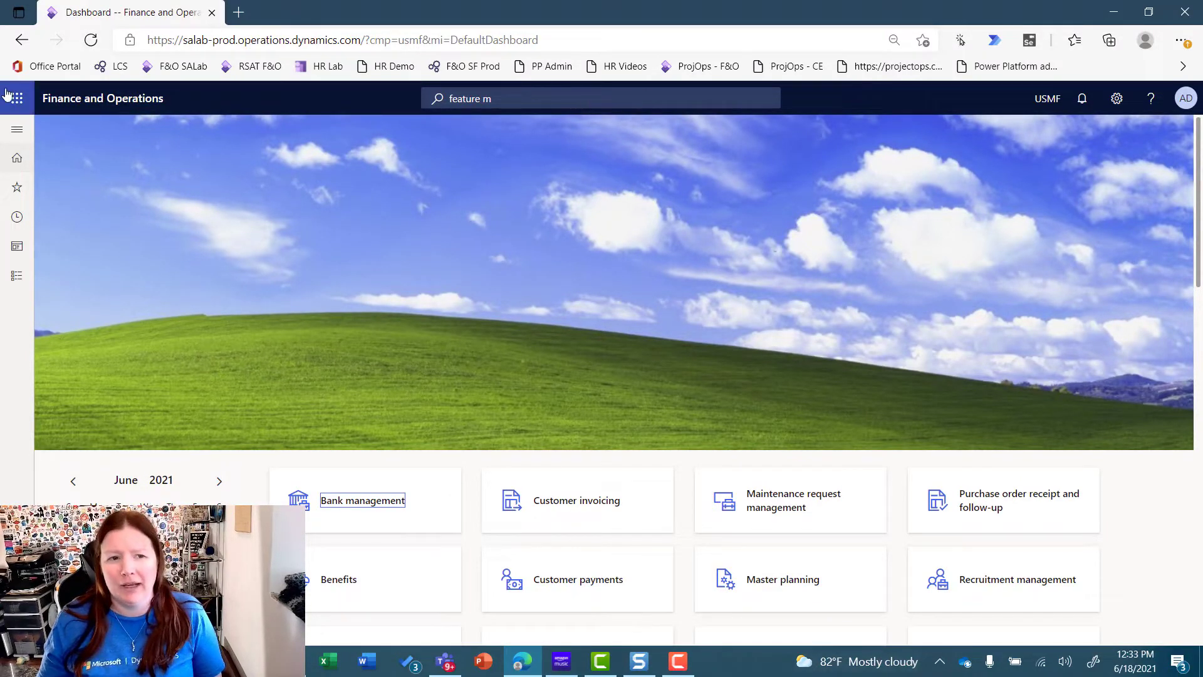
key(F10)
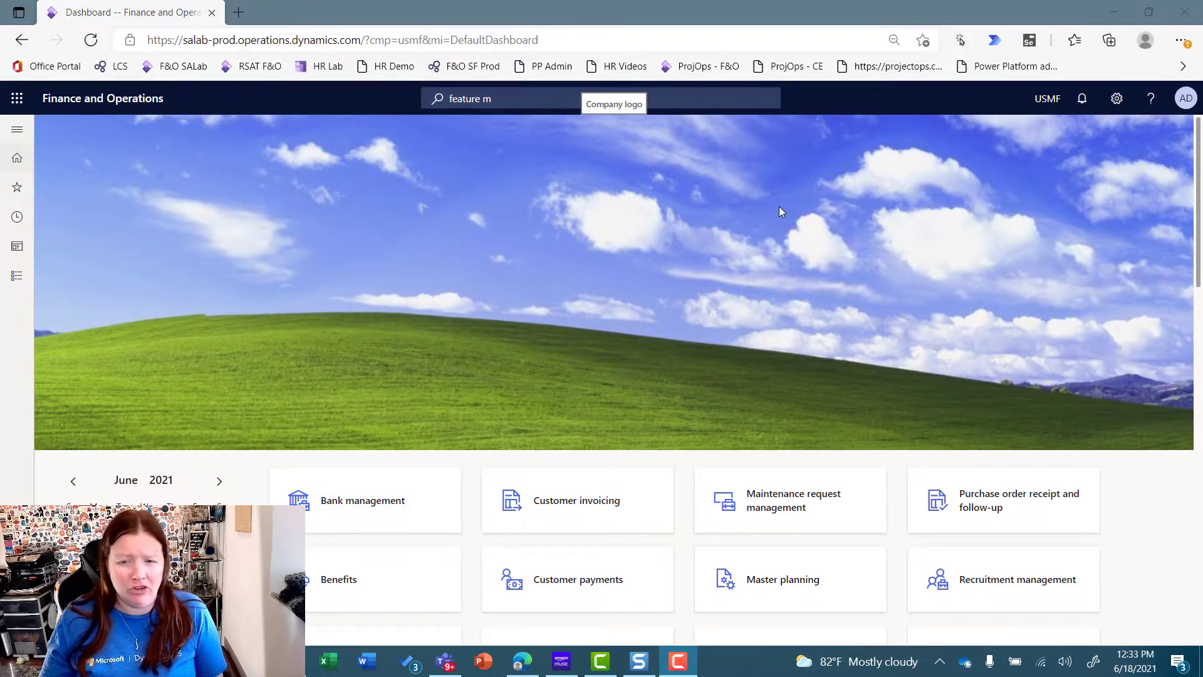
scroll(709, 254, down, 1)
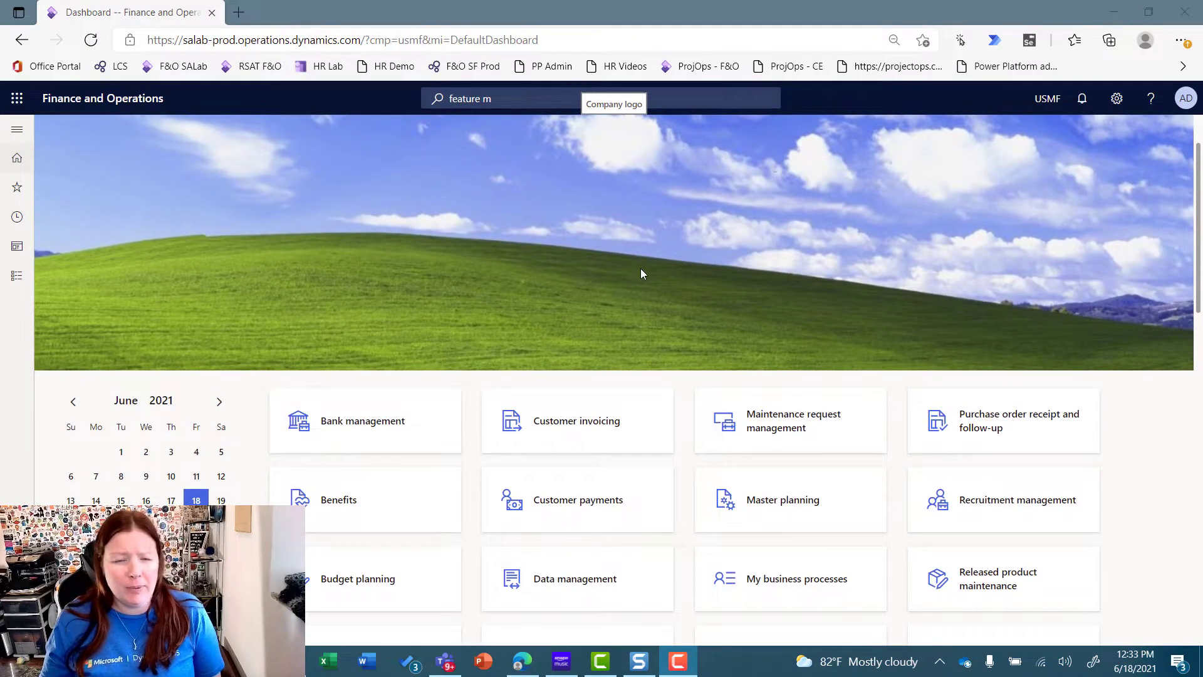
scroll(640, 274, up, 1)
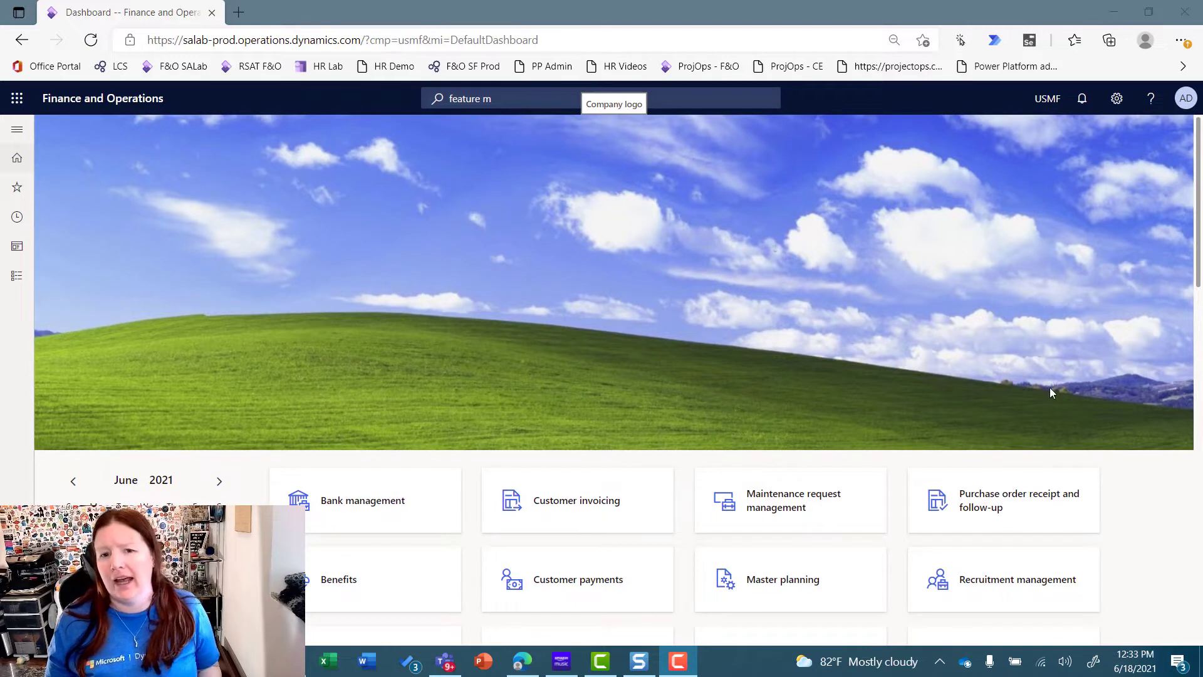
scroll(1051, 388, down, 12)
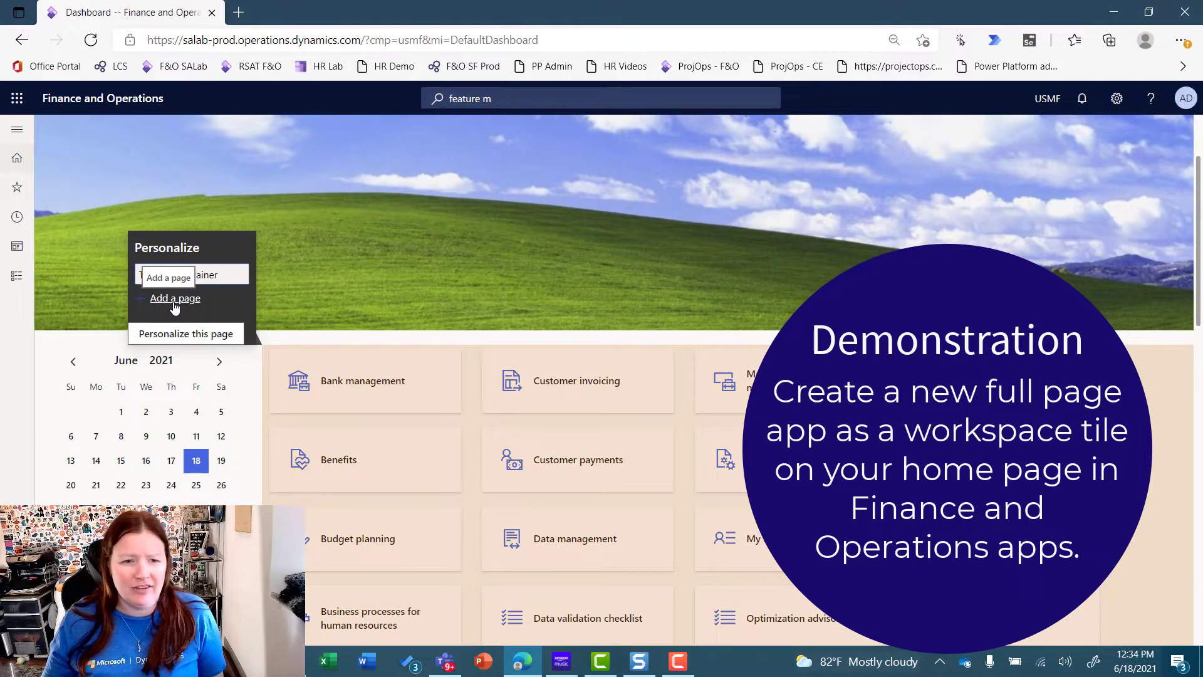
click(174, 300)
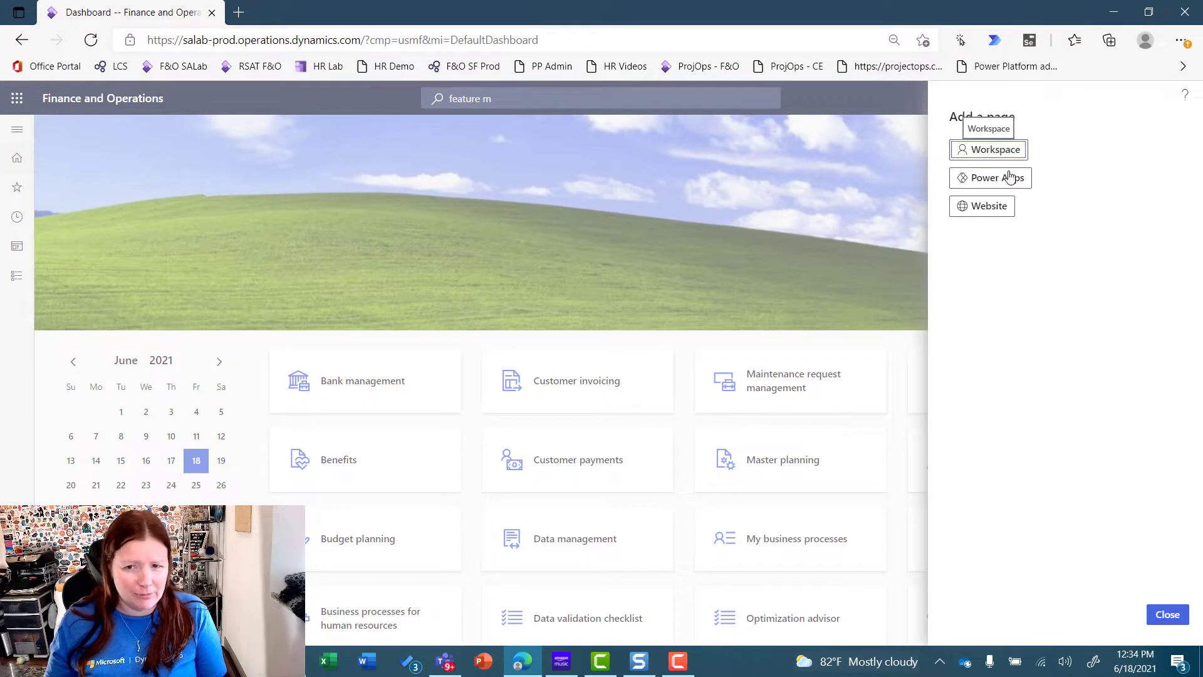
click(994, 212)
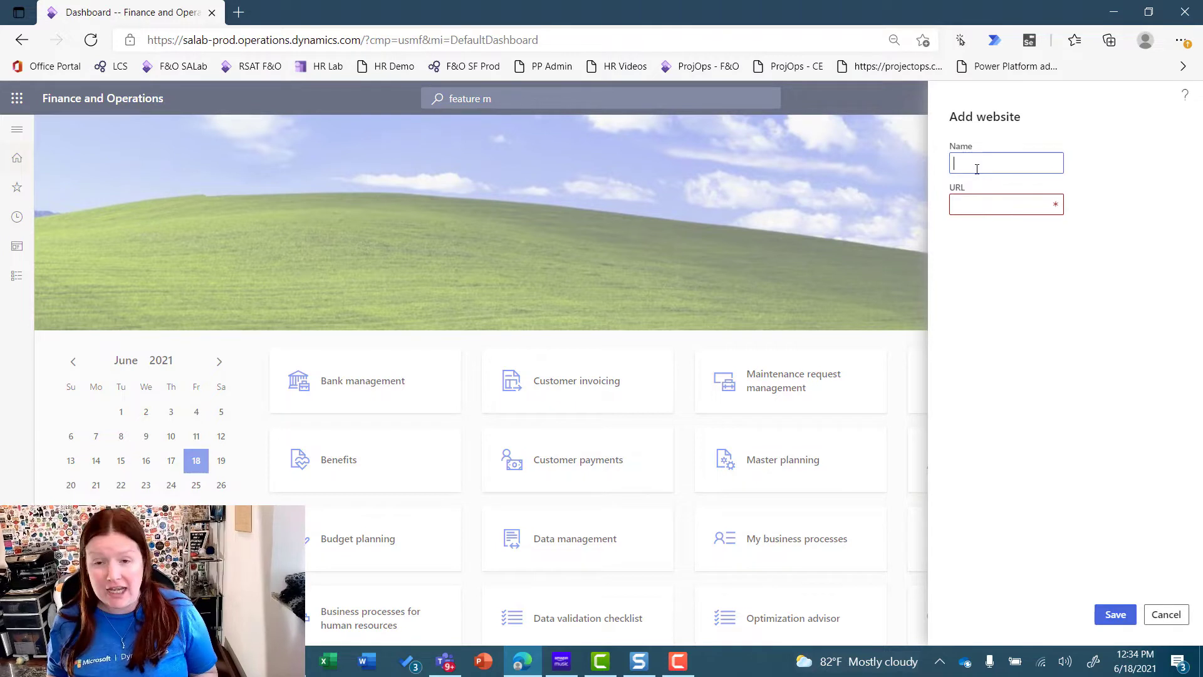
click(977, 170)
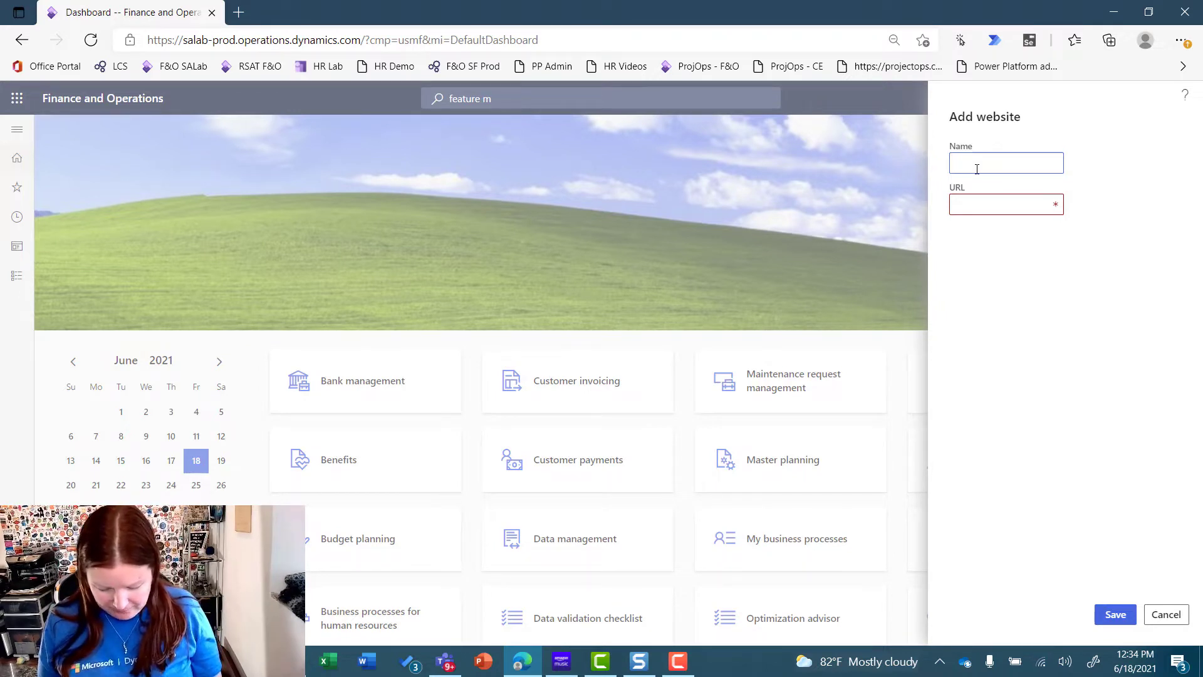
text(ADP)
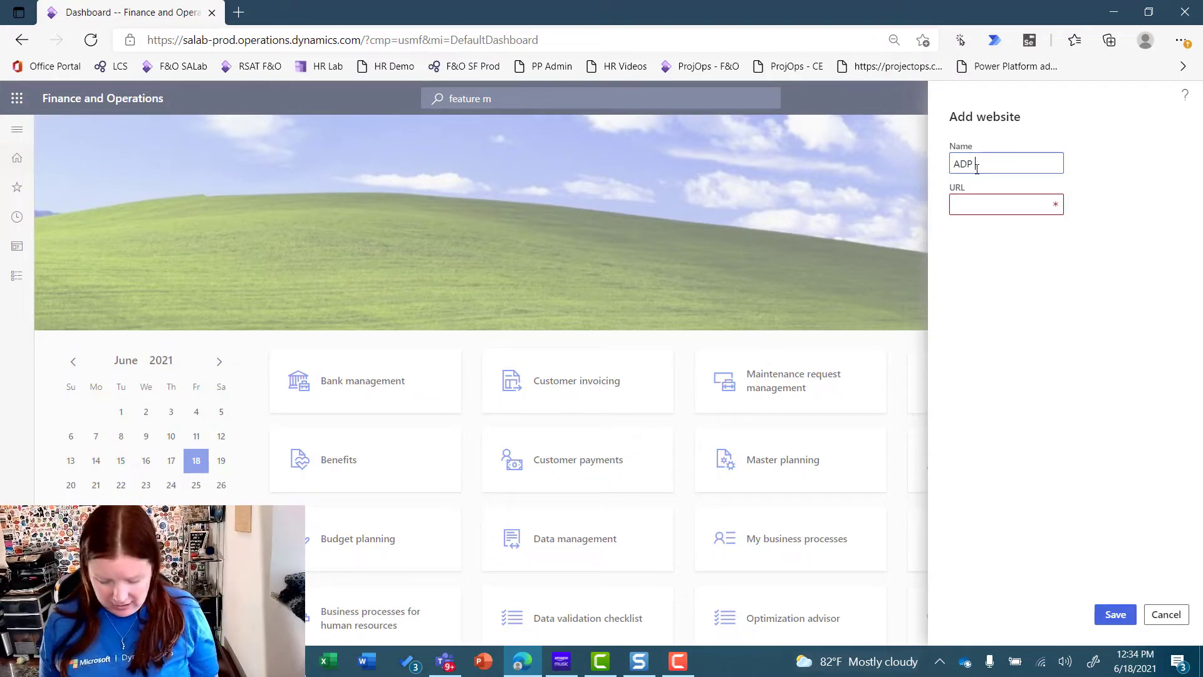
text( Portal)
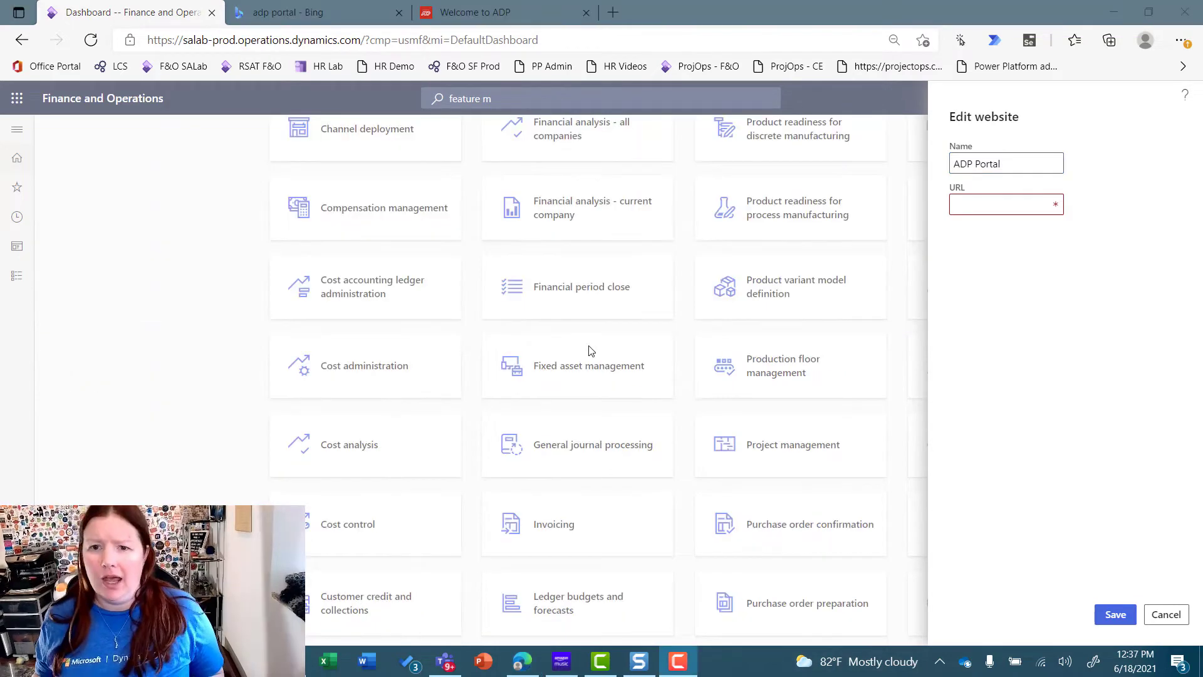
click(970, 201)
click(970, 201)
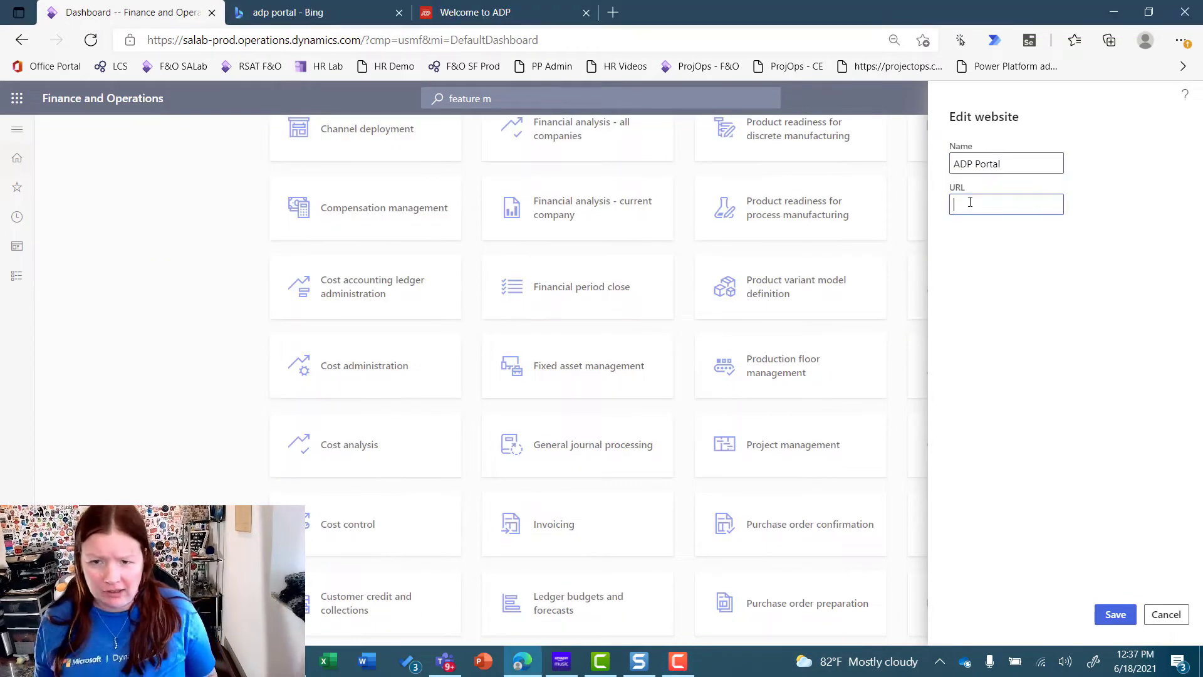
click(1002, 220)
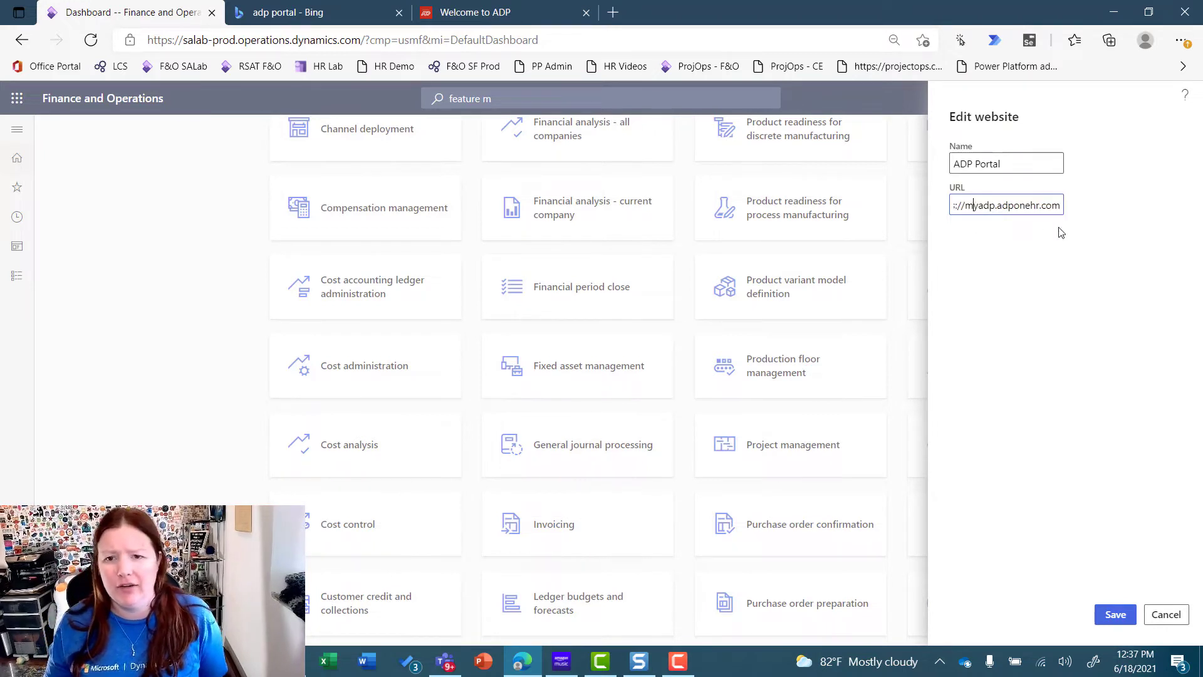
click(1108, 616)
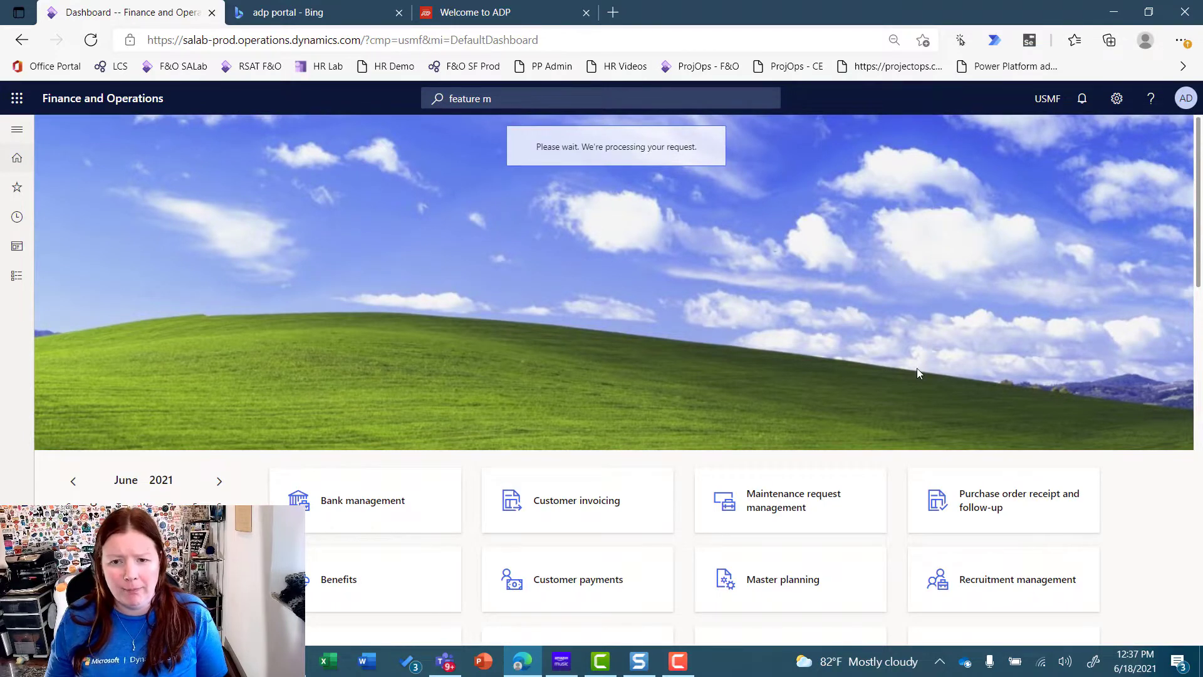
Open the ADP Portal tile on the dashboard and examine the embedded site alongside the list of modules
scroll(906, 382, down, 20)
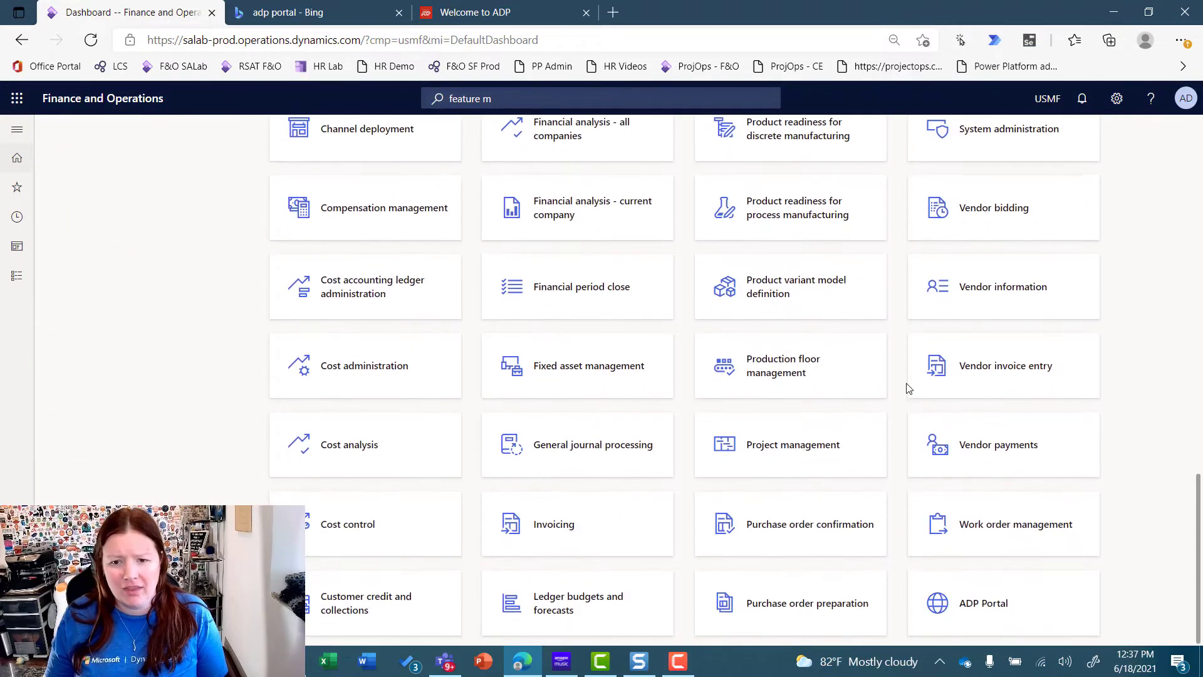
click(981, 614)
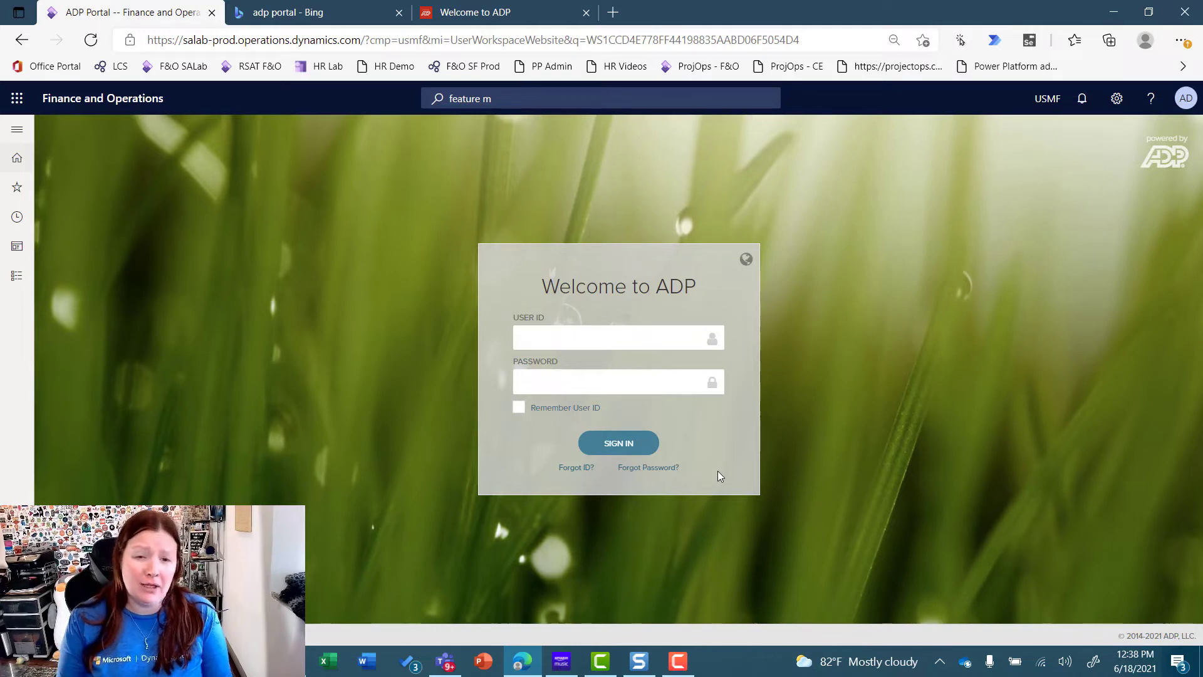
click(626, 345)
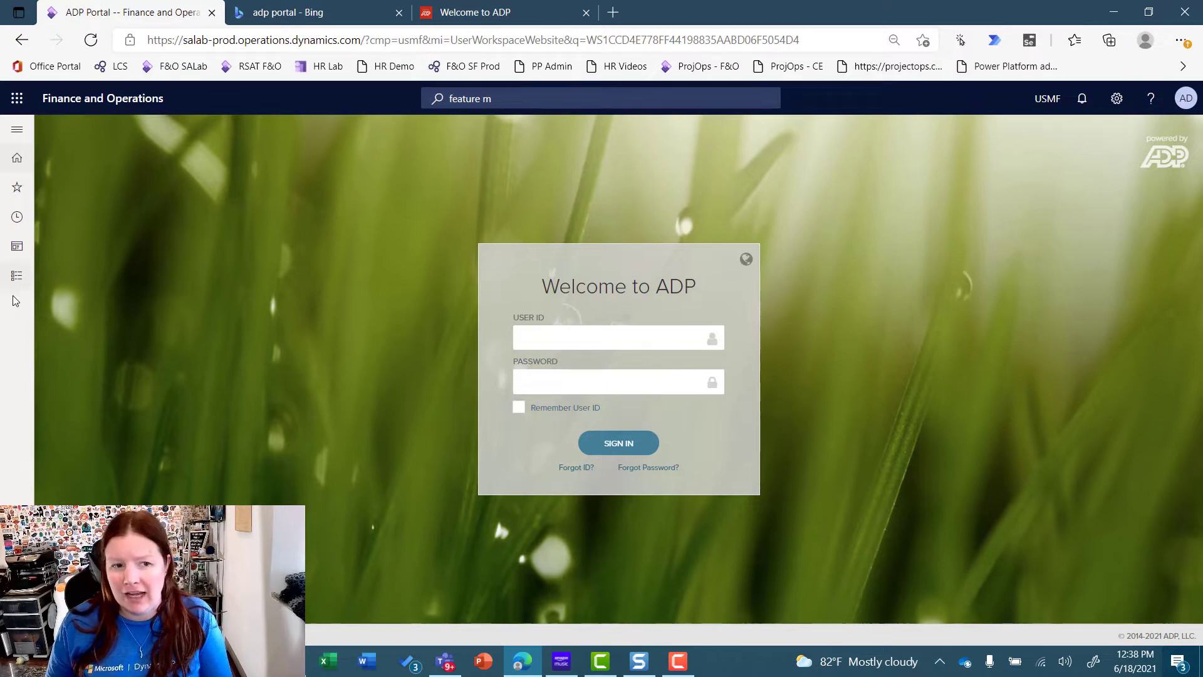
click(17, 277)
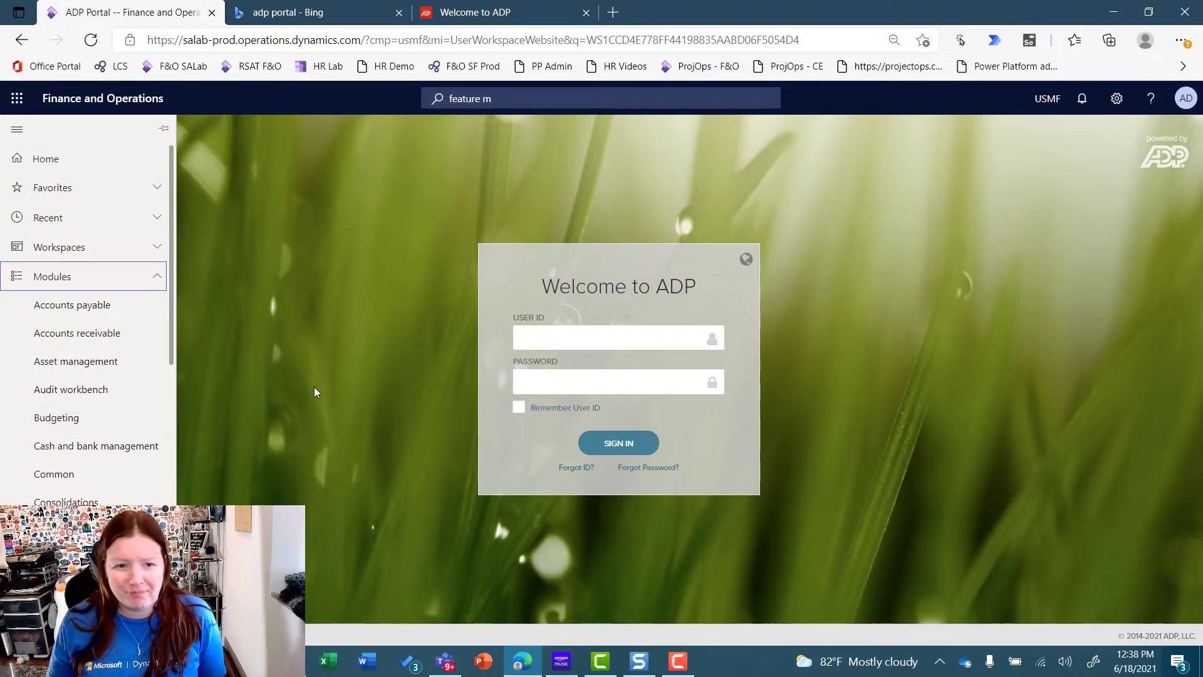
Go back to the dashboard and open the Employee self service workspace
click(71, 99)
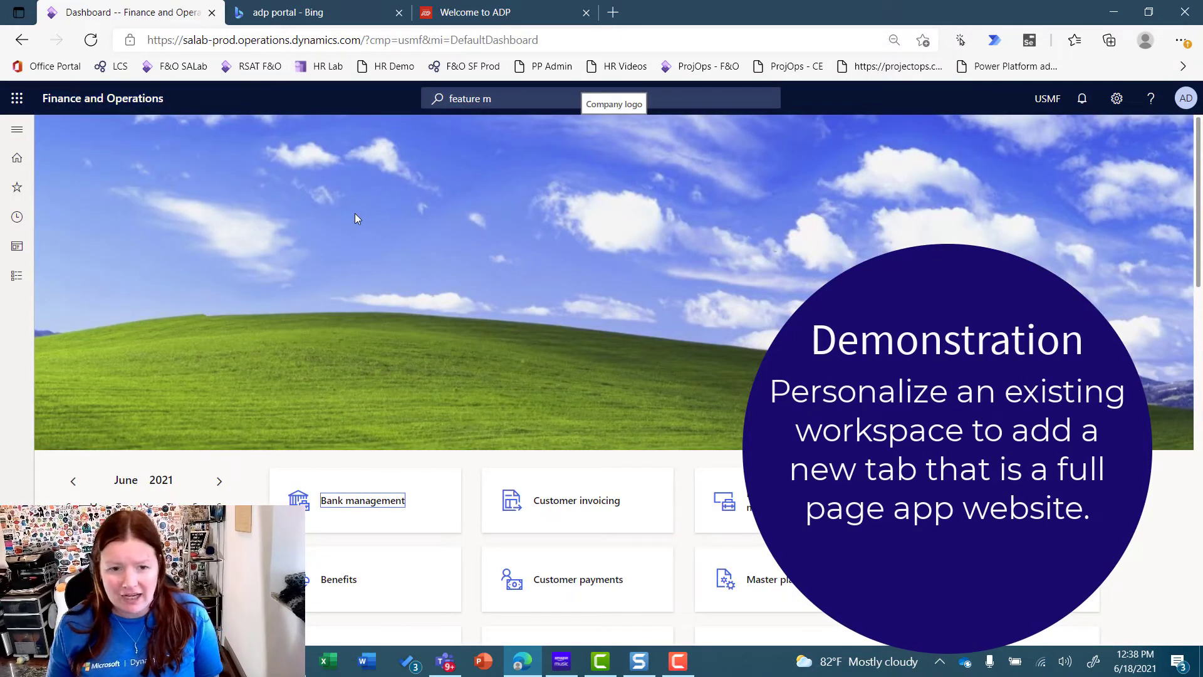
scroll(355, 218, down, 1)
scroll(355, 218, down, 6)
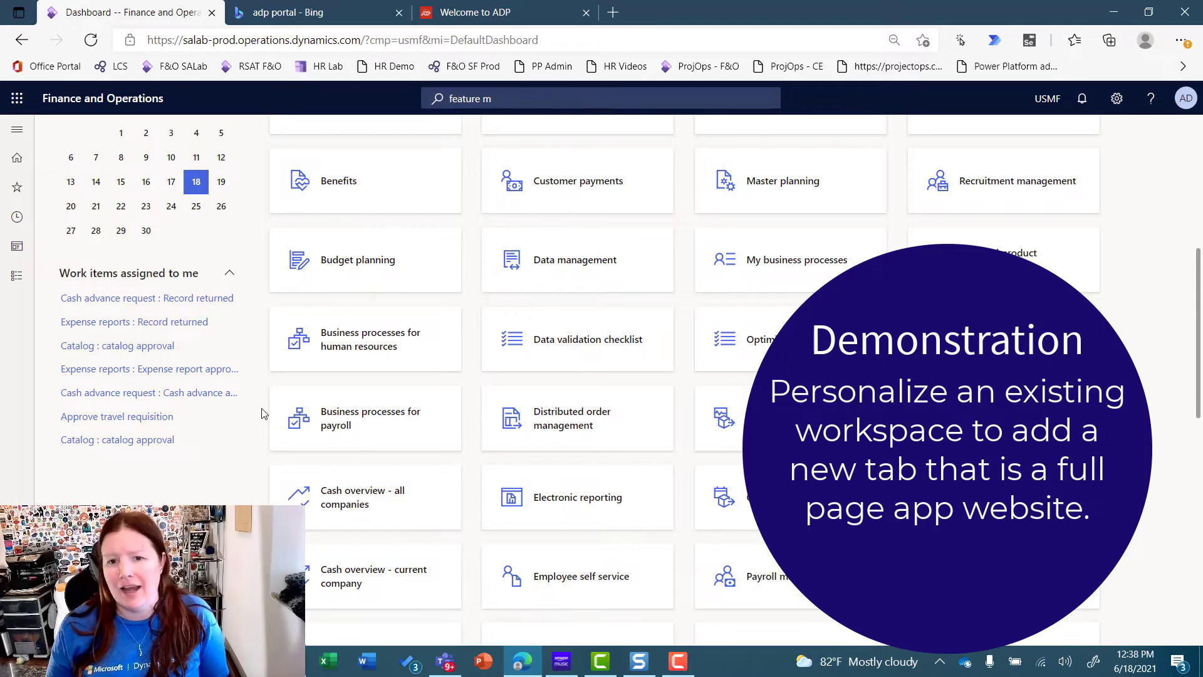
scroll(443, 473, down, 4)
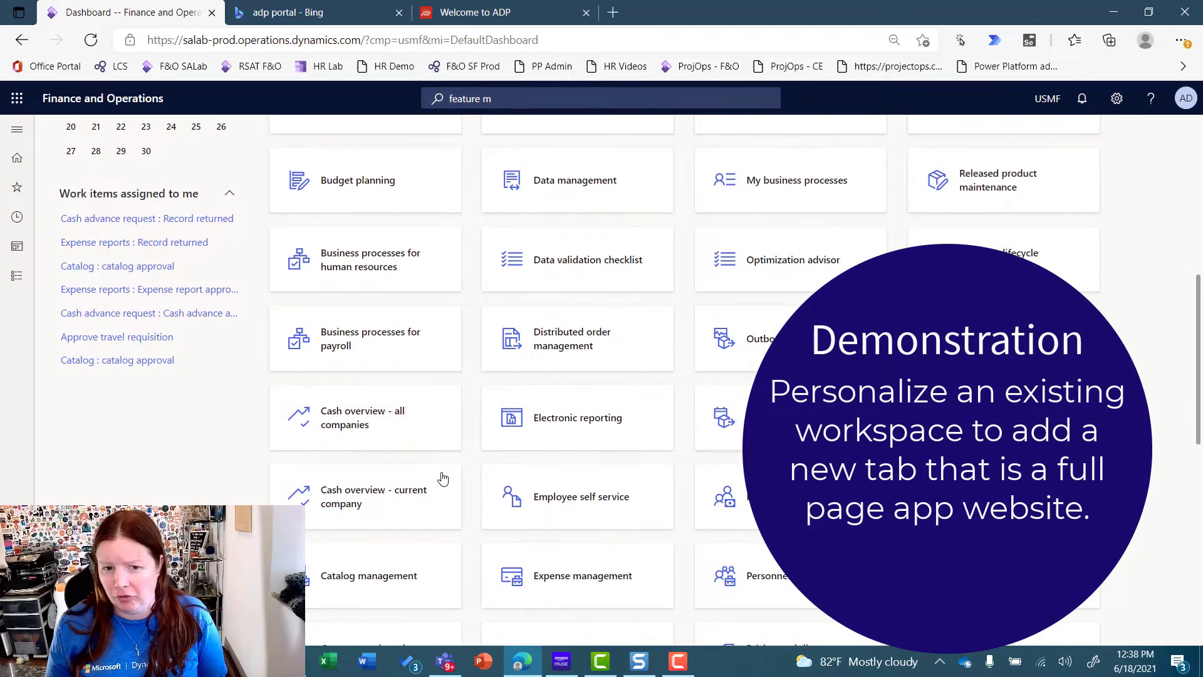
scroll(444, 490, down, 2)
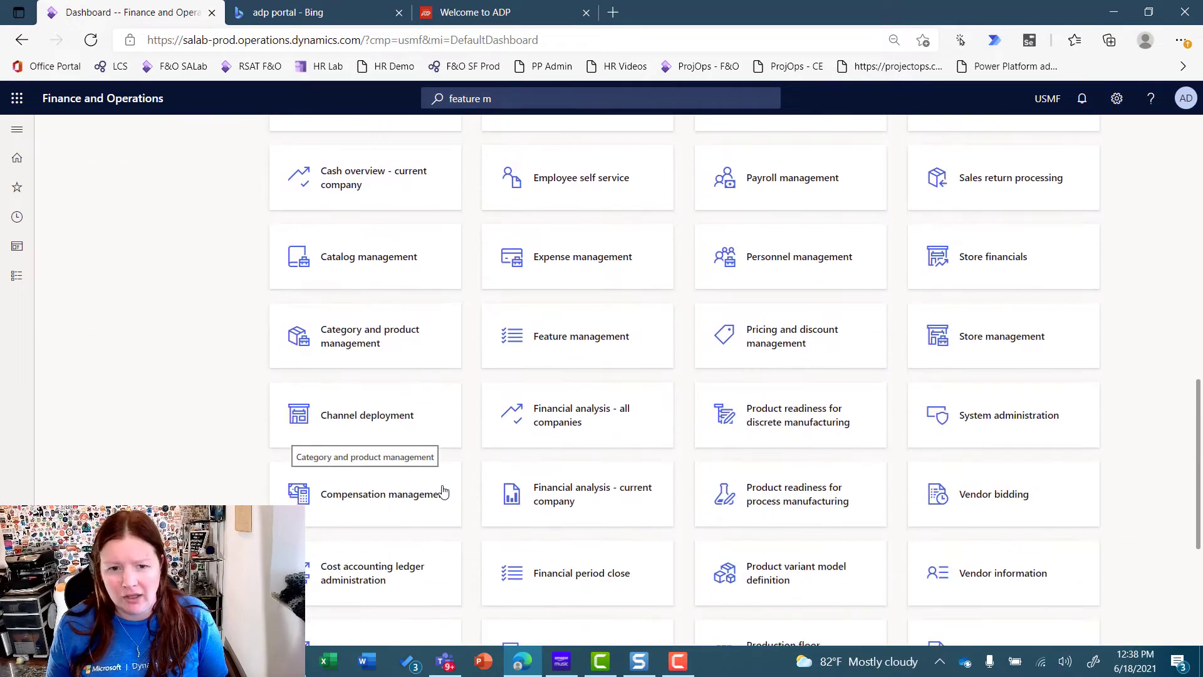
click(568, 200)
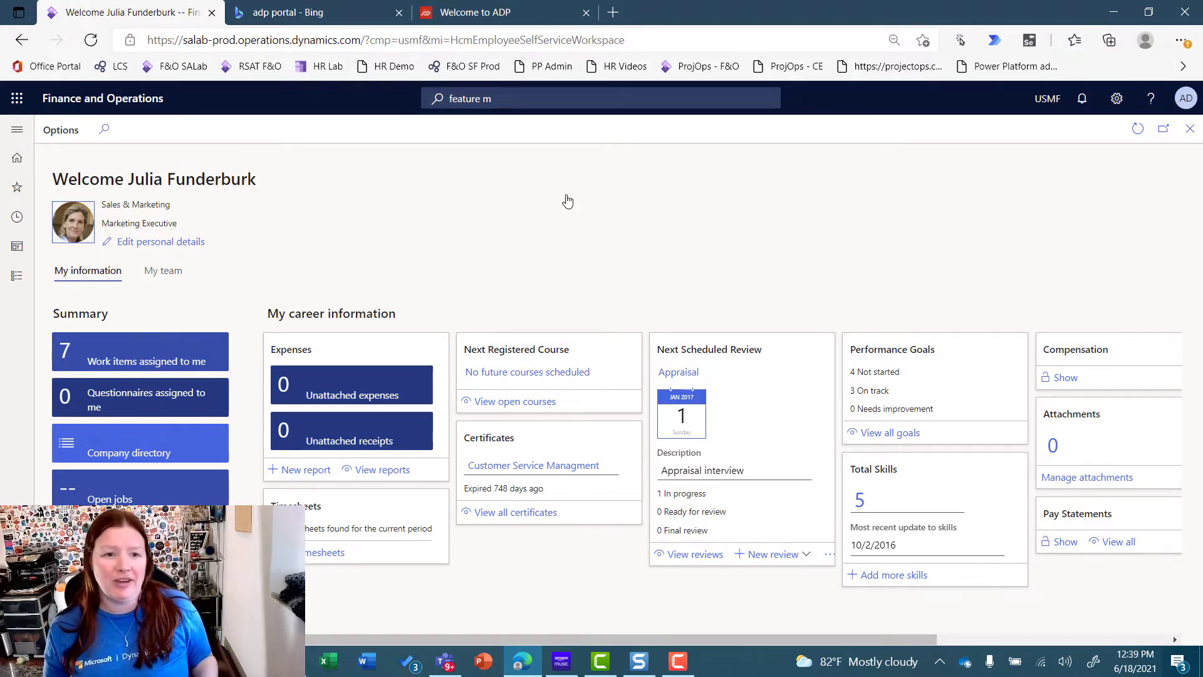
Personalize the workspace by starting to add a Website app to the area beside My information and My team
click(68, 139)
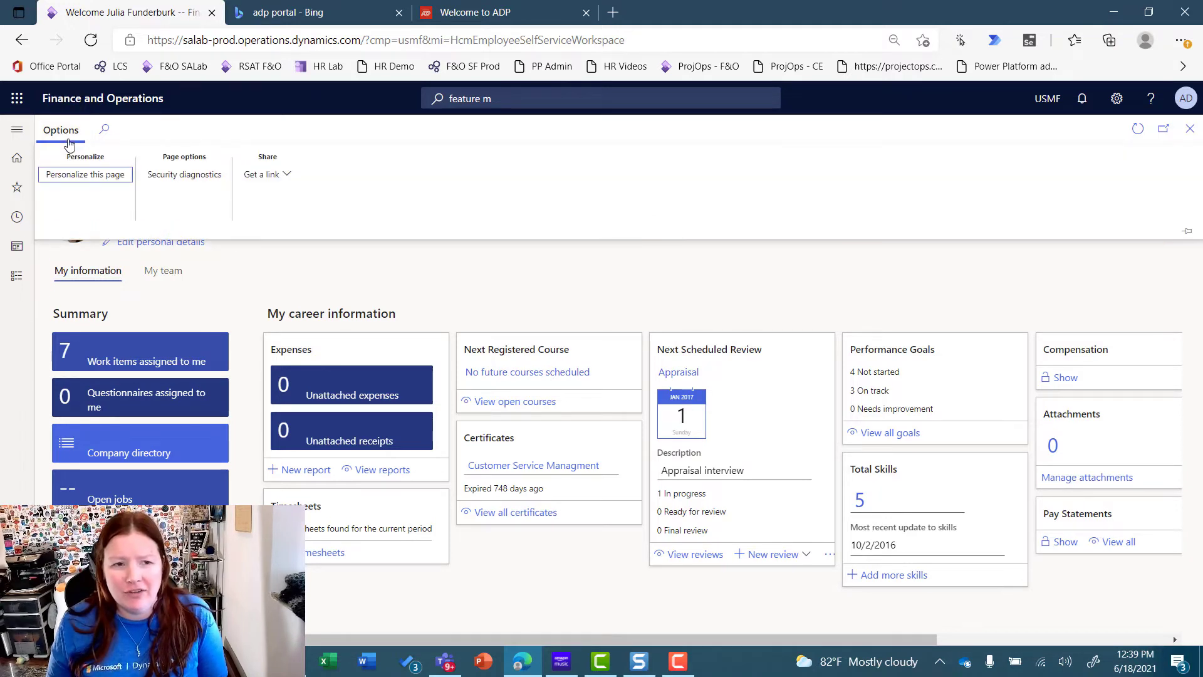
click(69, 175)
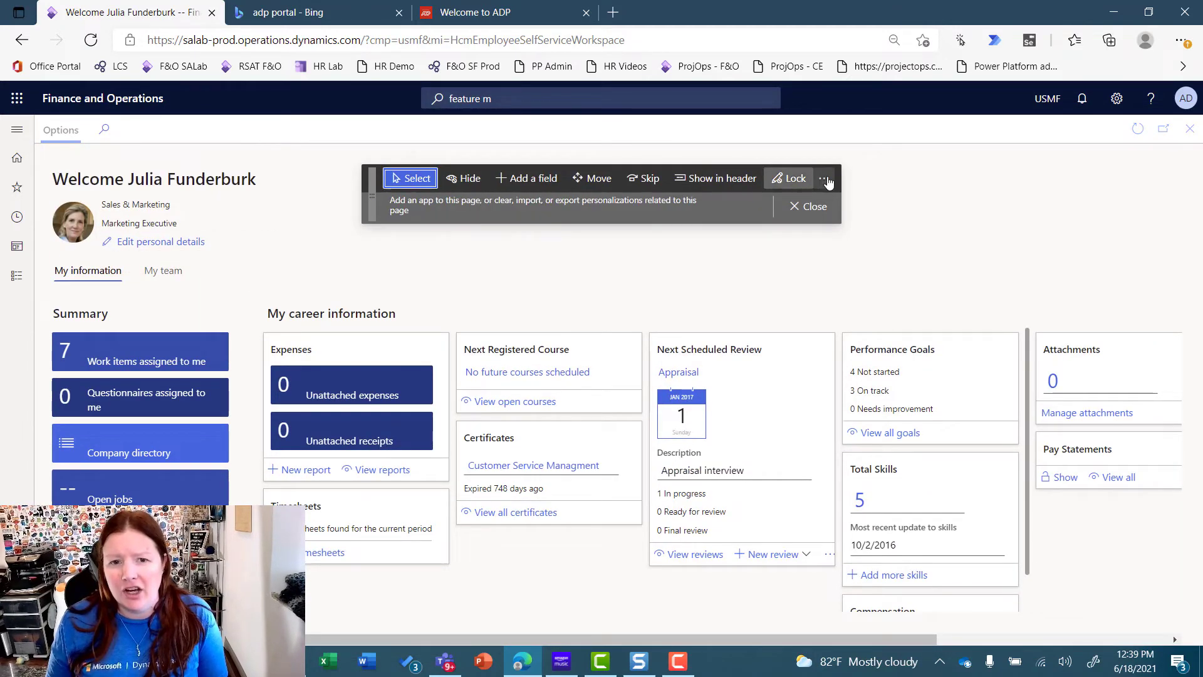
click(827, 181)
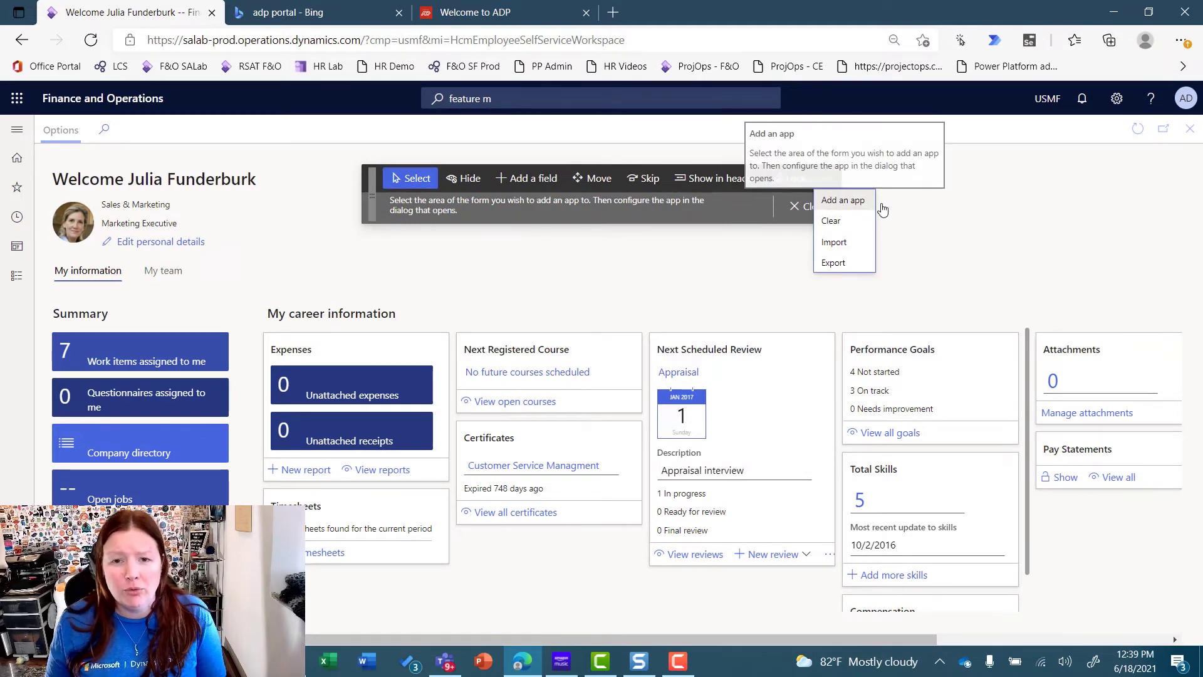
click(841, 206)
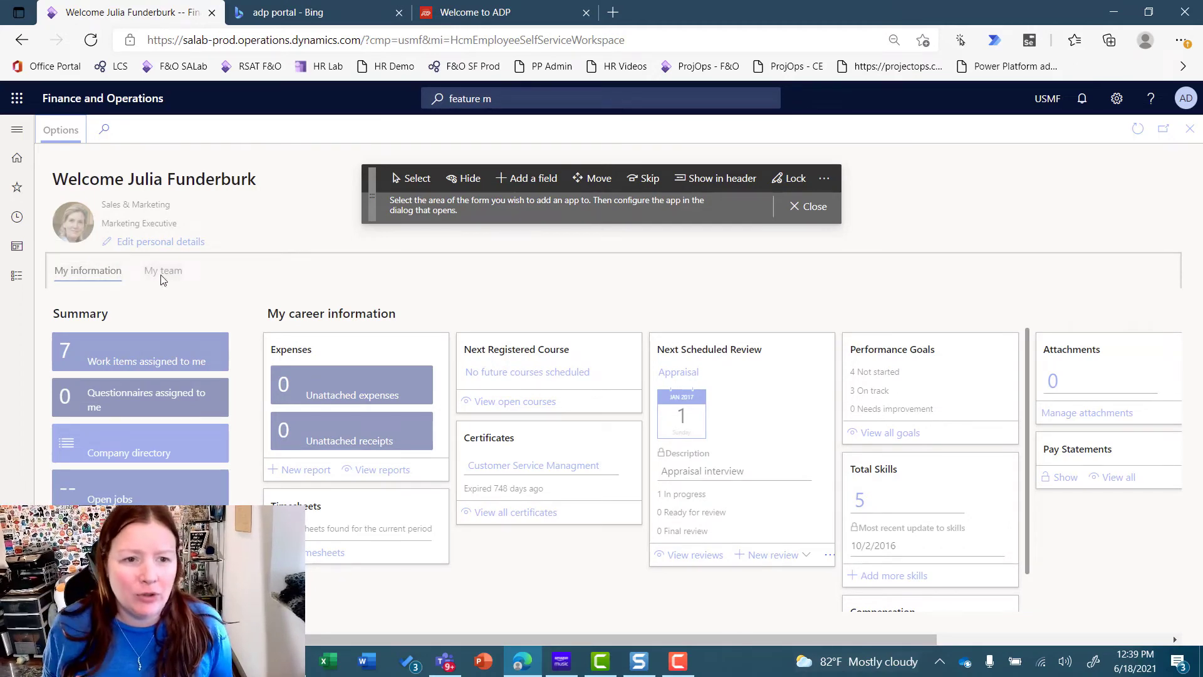
click(225, 270)
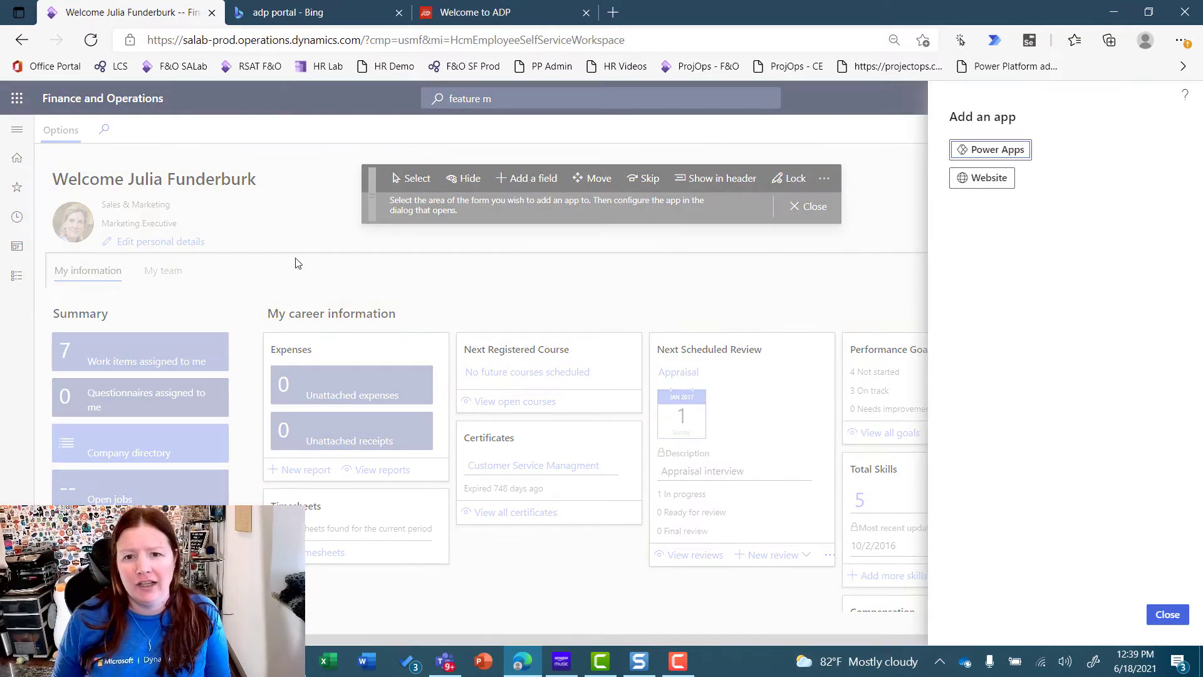
click(992, 181)
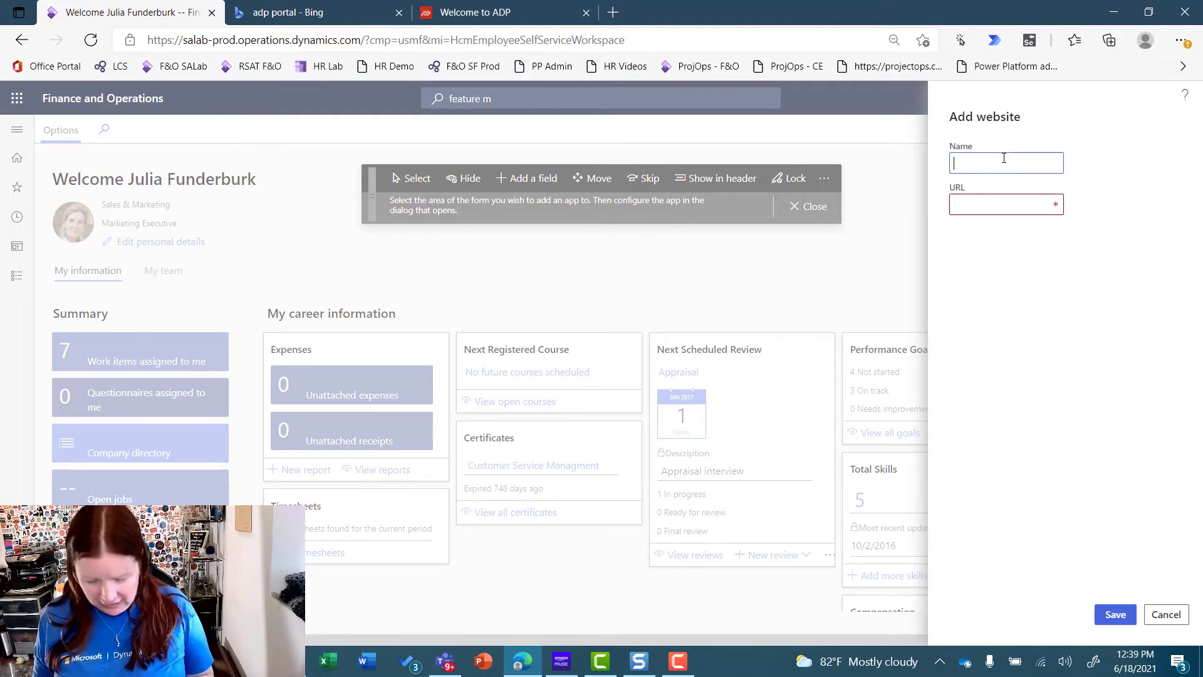
text(ADP Portal)
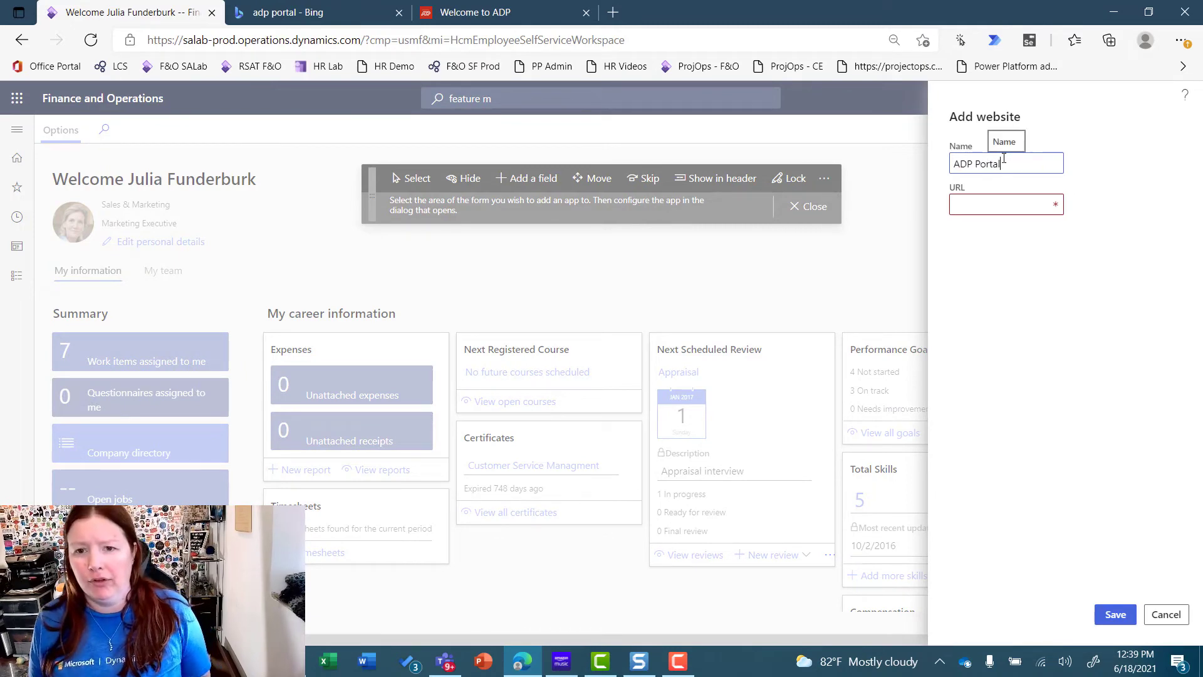
click(990, 205)
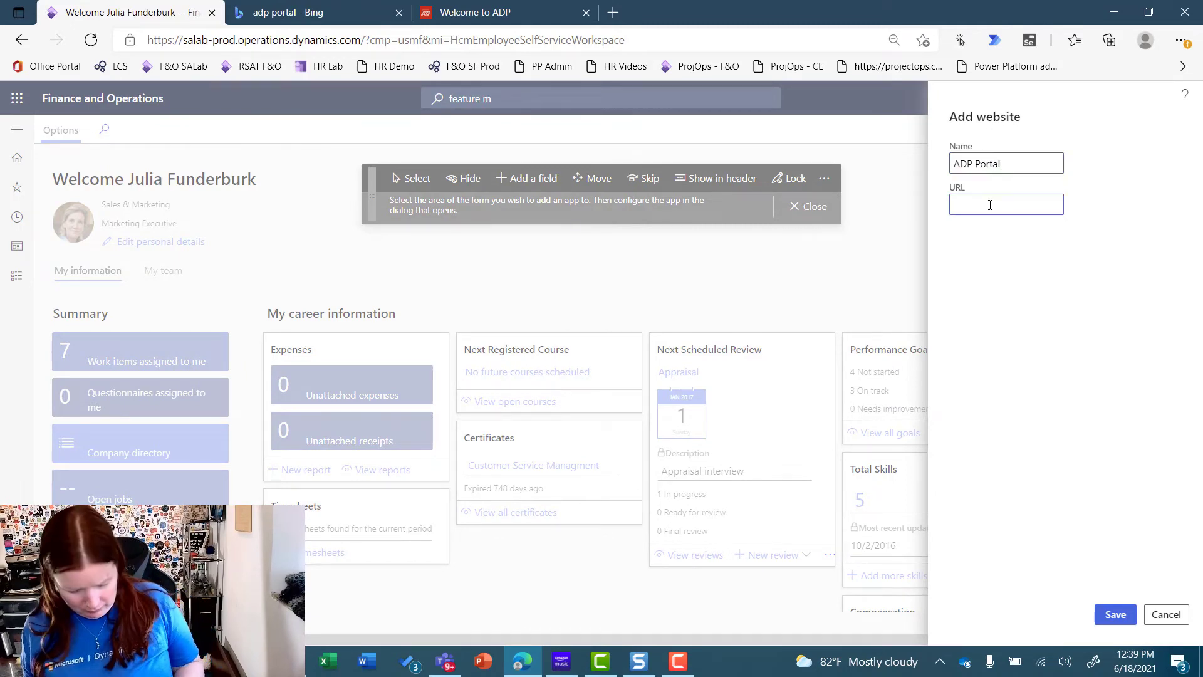
text(https://myadp.adpone.com)
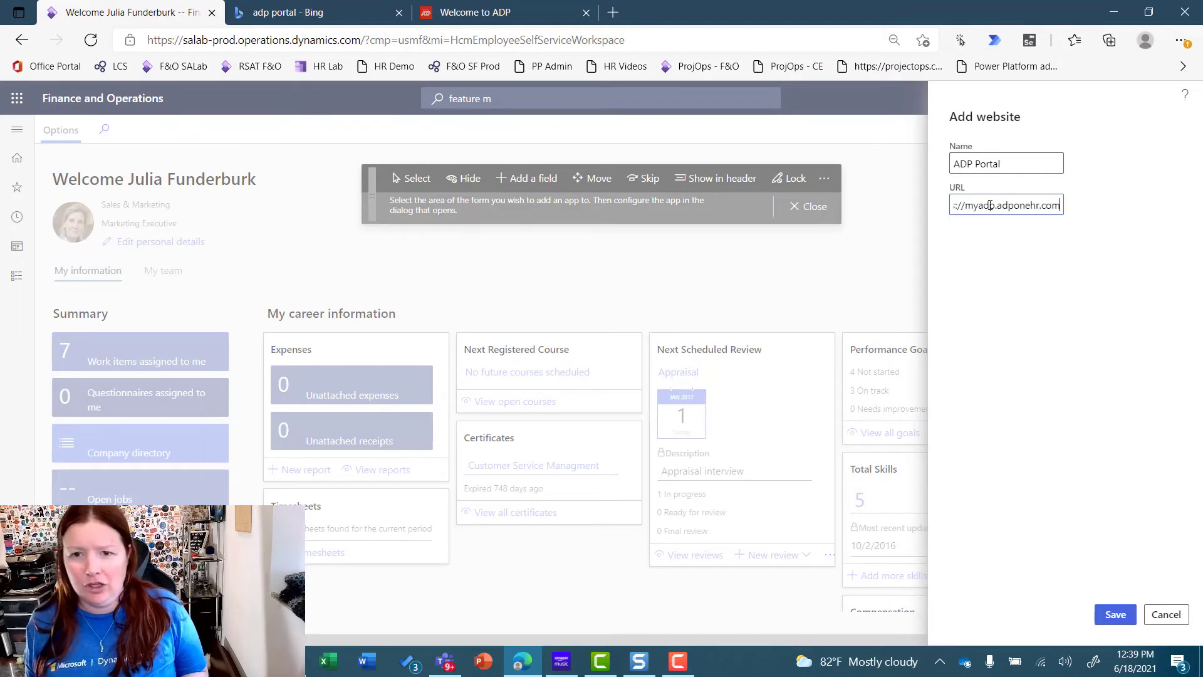
click(1111, 622)
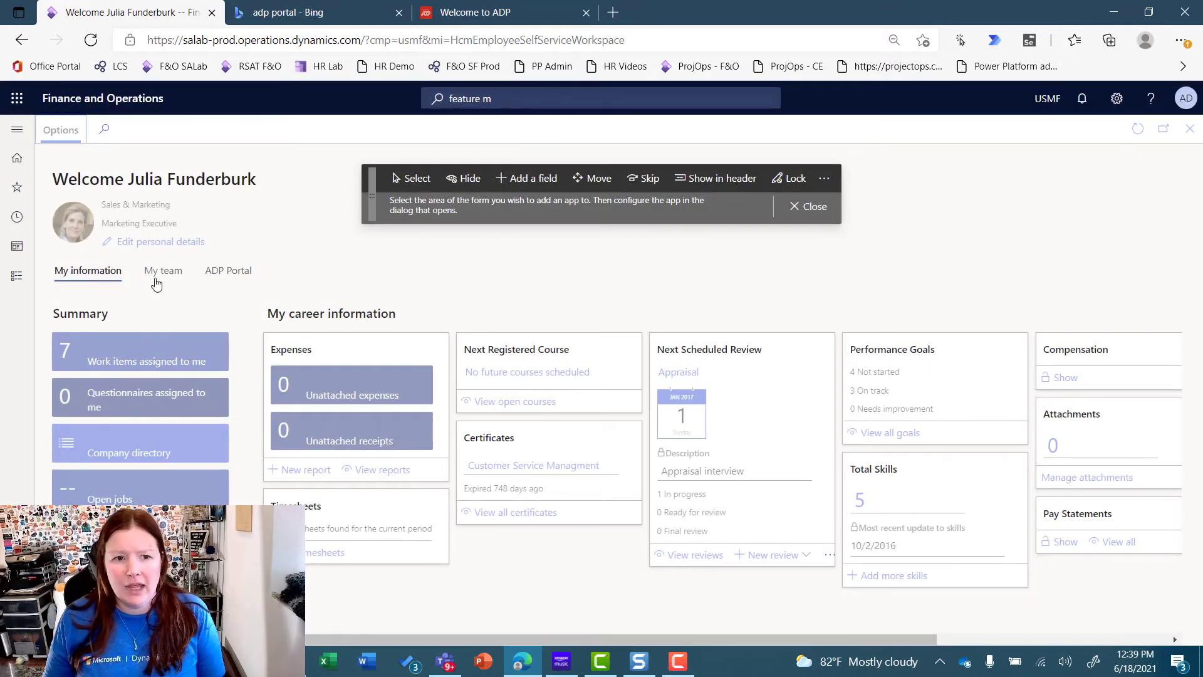
Finish personalizing the workspace and display the new ADP Portal page in it
click(813, 207)
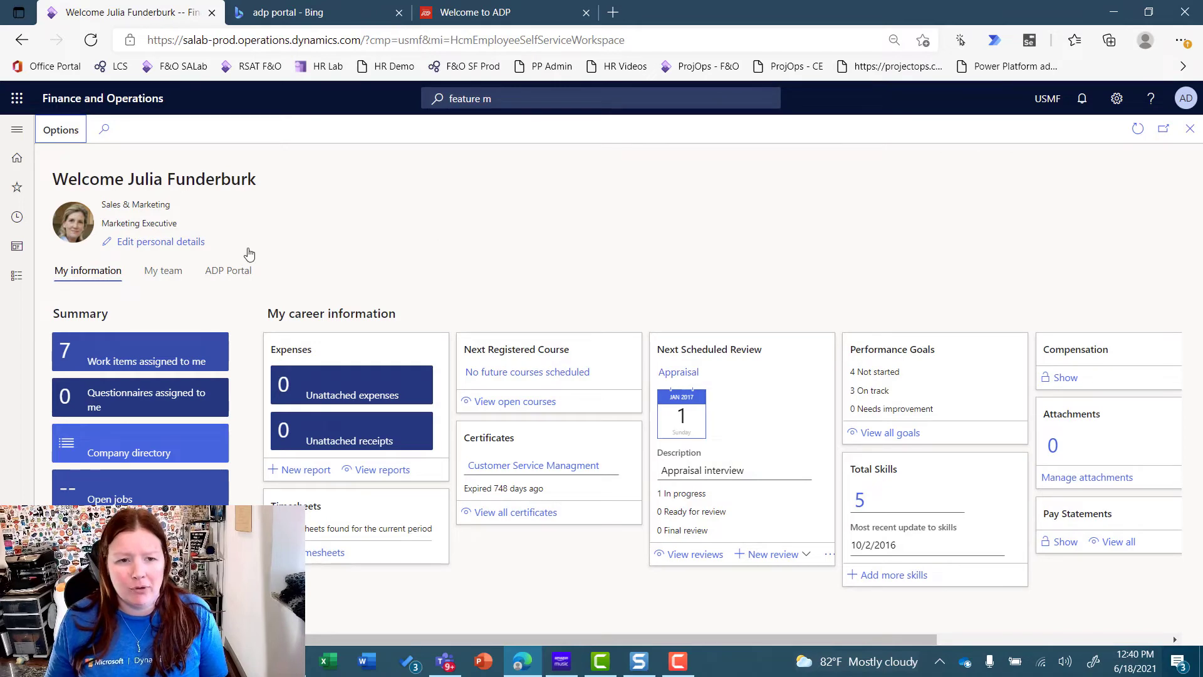
click(213, 276)
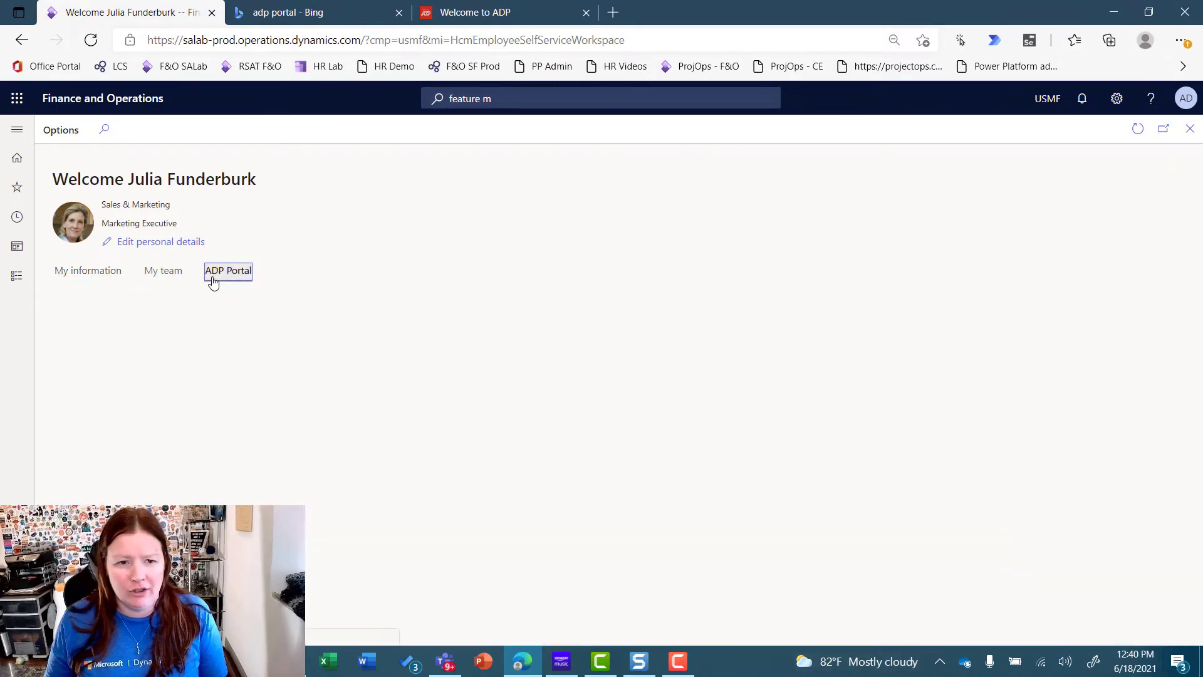